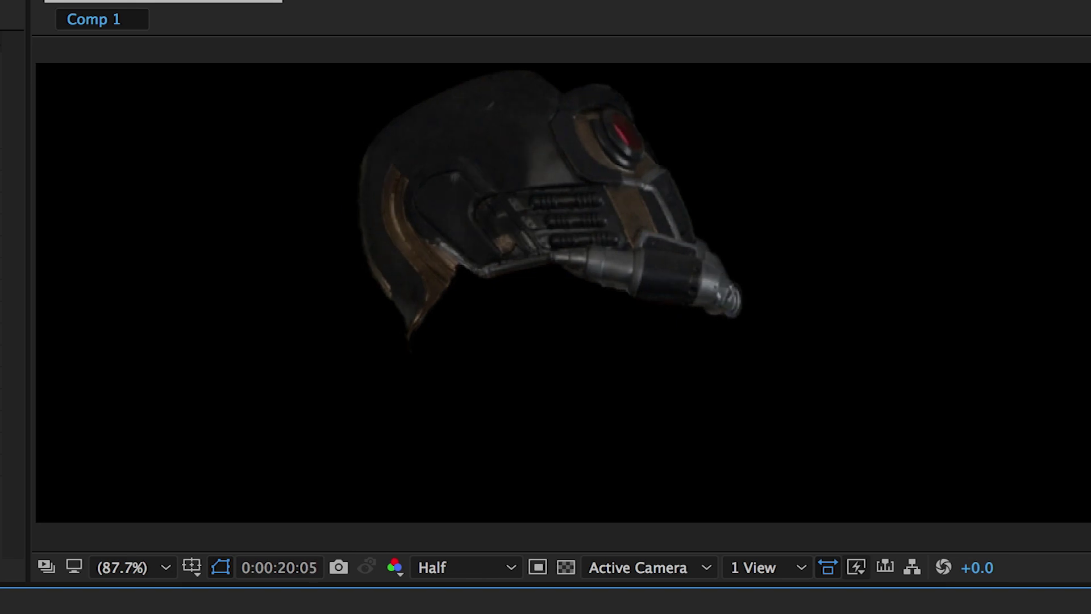
Step: At 0:00:19:11, expand footage layer 9 and review its list of masks, Mask 1 to Mask 7
{"action": "left_click", "coordinate": [827, 431]}
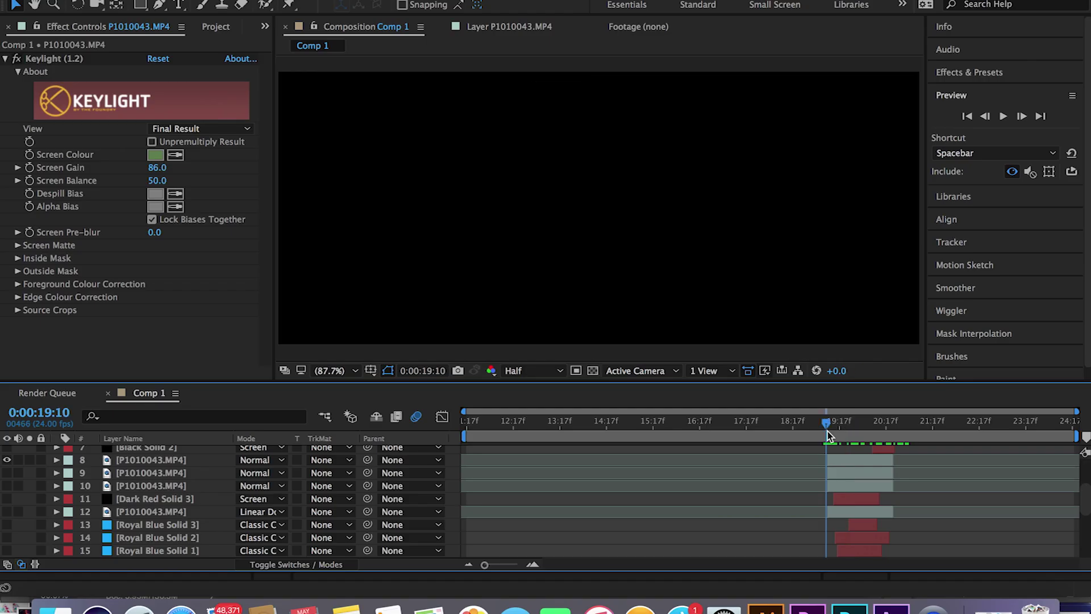
{"action": "left_click_drag", "start_coordinate": [827, 430], "coordinate": [829, 432]}
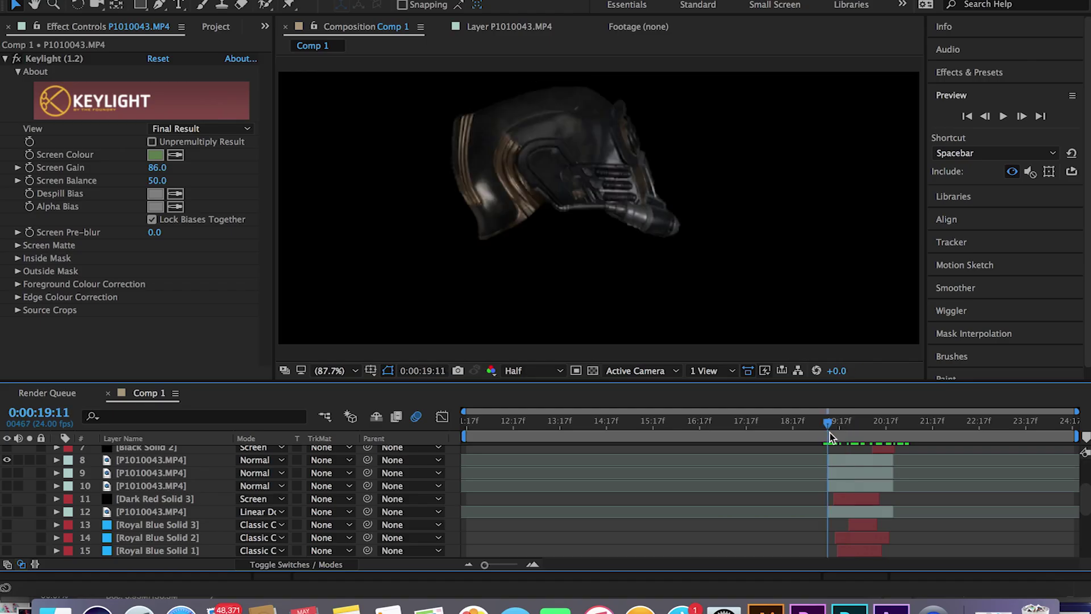
{"action": "left_click", "coordinate": [136, 473]}
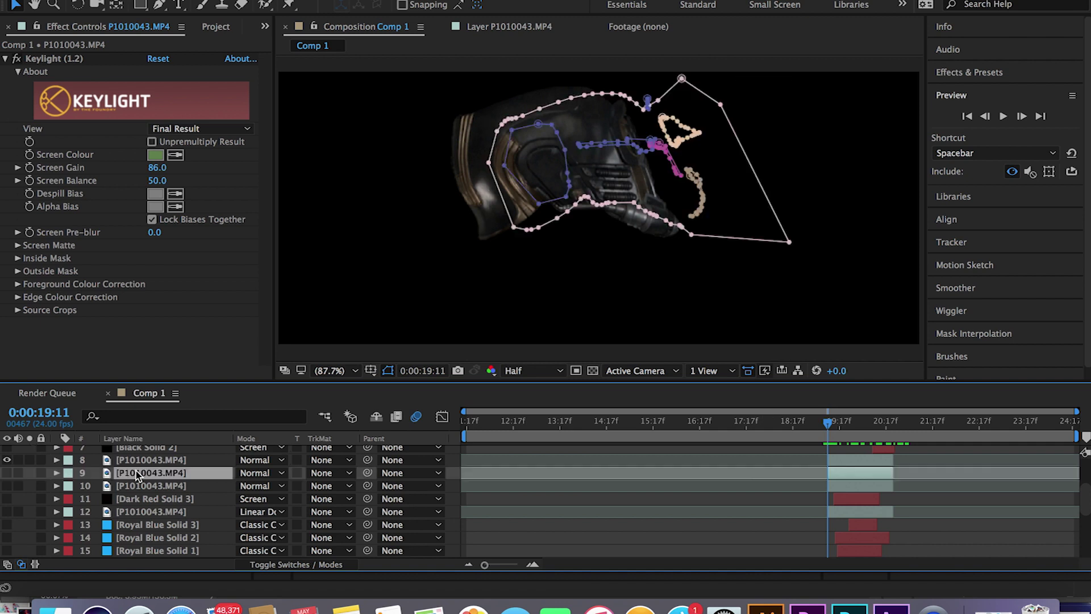
{"action": "left_click", "coordinate": [56, 473]}
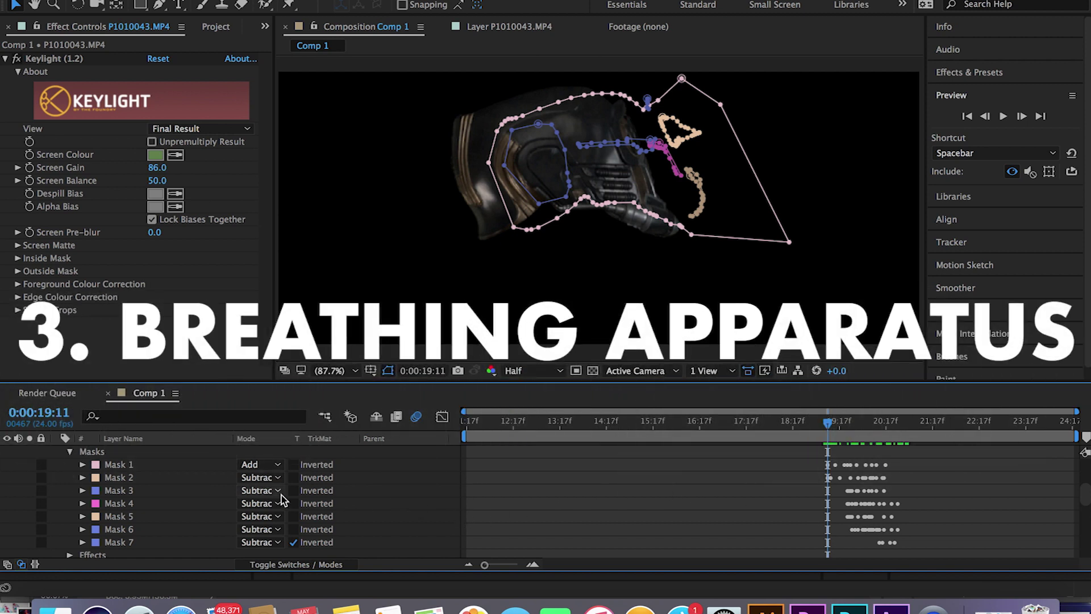
{"action": "scroll", "coordinate": [178, 494], "scroll_direction": "up", "scroll_amount": 1}
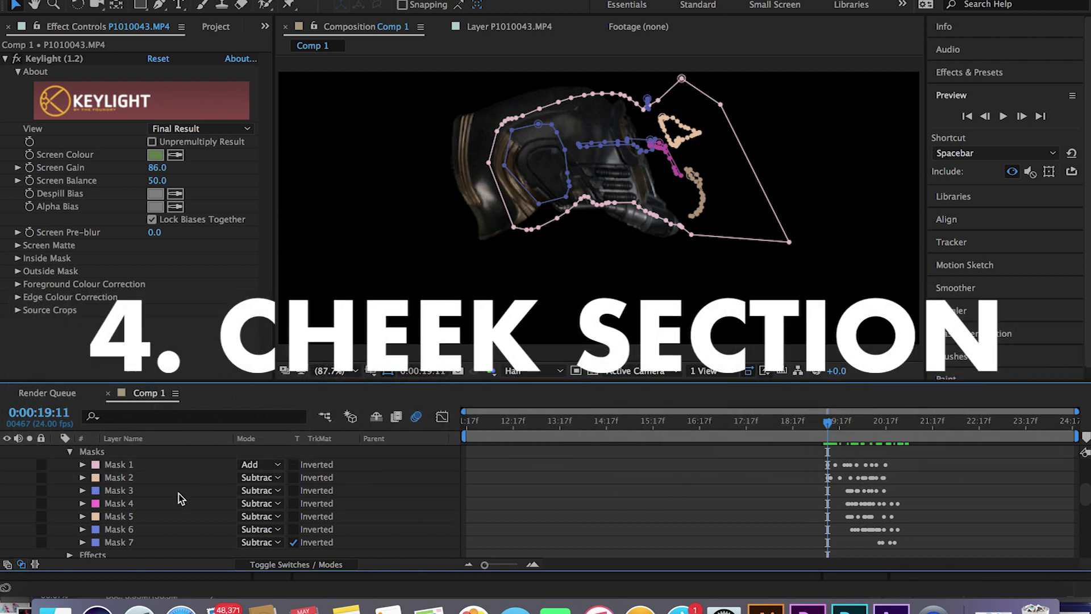
{"action": "scroll", "coordinate": [178, 493], "scroll_direction": "up", "scroll_amount": 2}
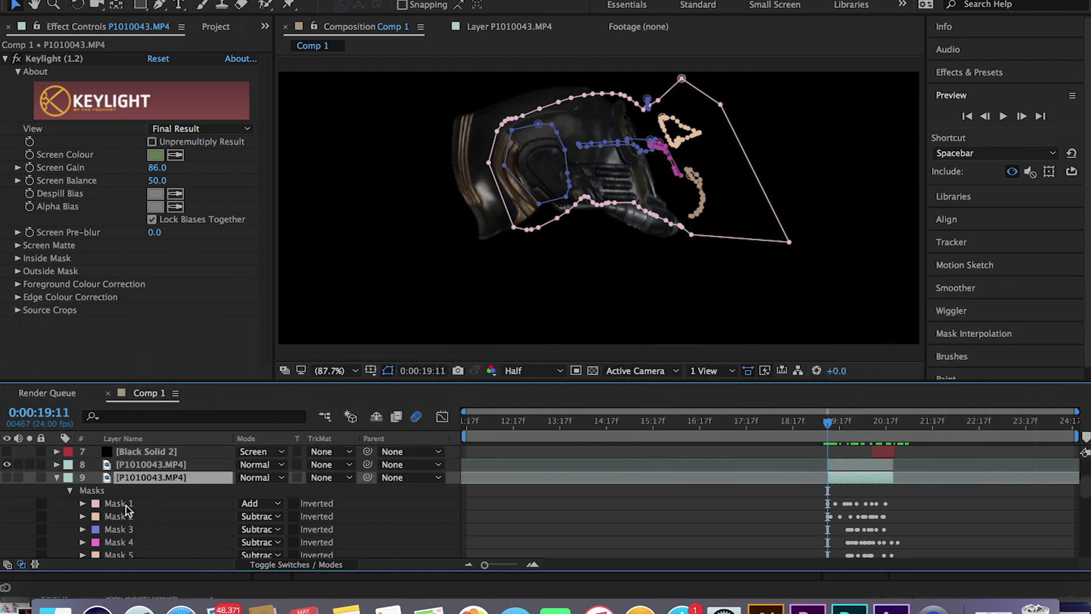
{"action": "scroll", "coordinate": [126, 509], "scroll_direction": "down", "scroll_amount": 4}
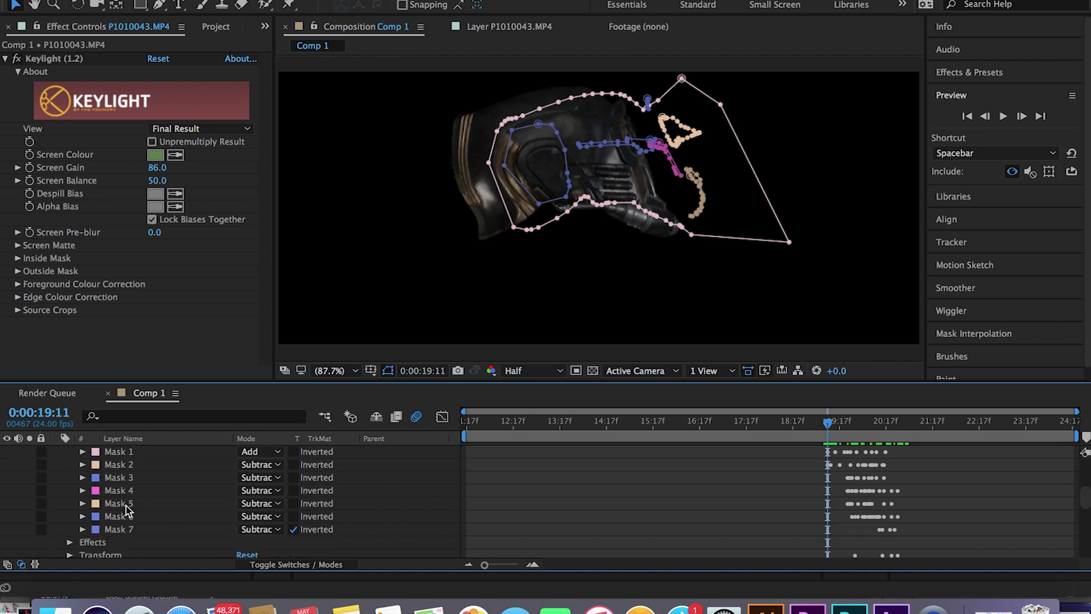
{"action": "scroll", "coordinate": [126, 506], "scroll_direction": "up", "scroll_amount": 3}
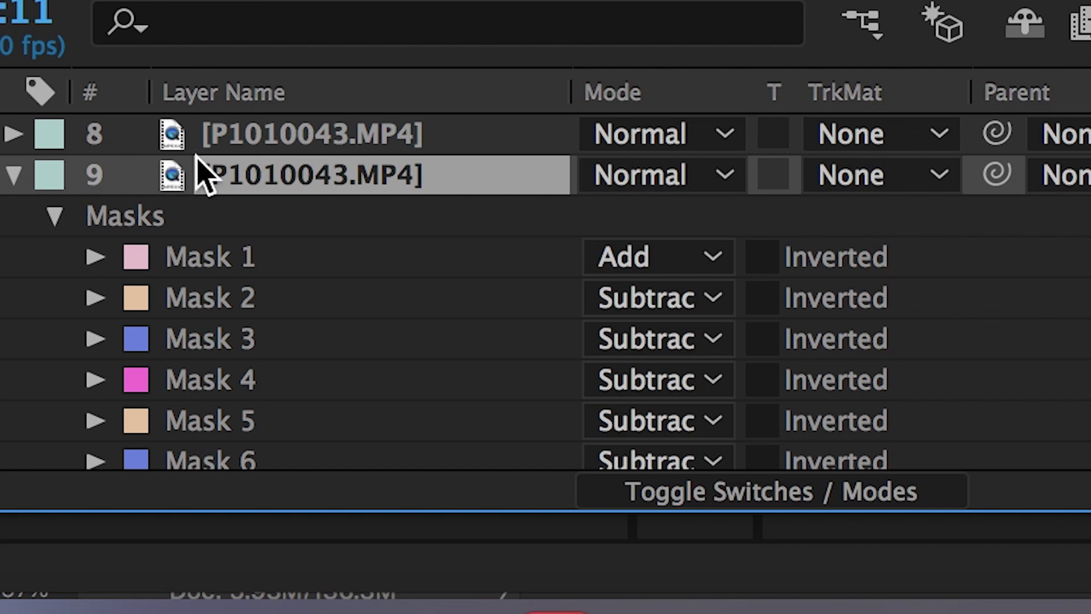
Step: Delete footage layer 8 and scrub to 0:00:20:04 to check how the remaining masked helmet layer disappears
{"action": "left_click", "coordinate": [226, 134]}
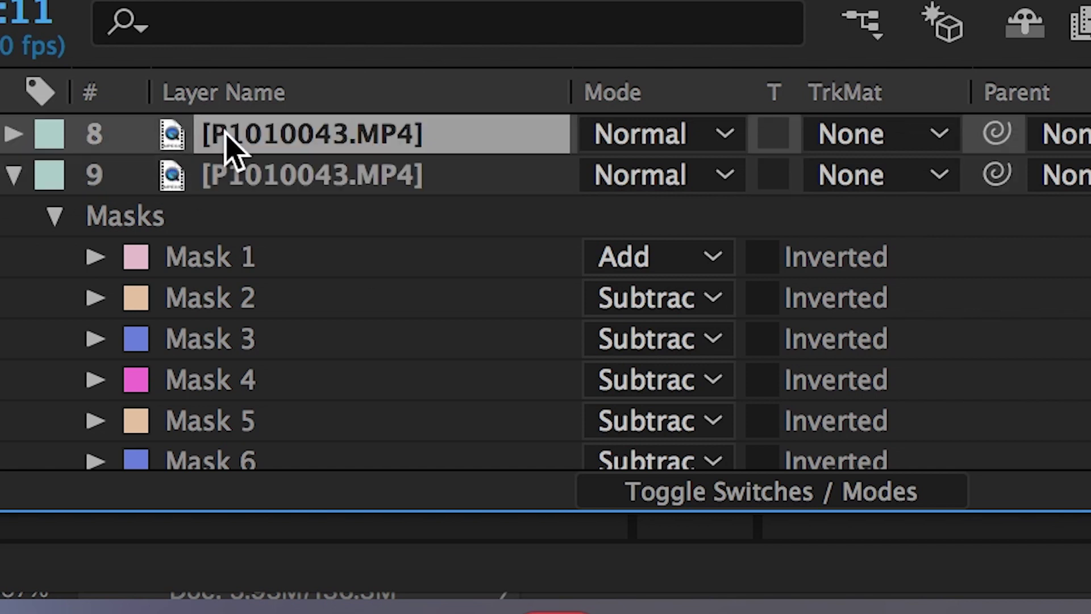
{"action": "key", "text": "Delete"}
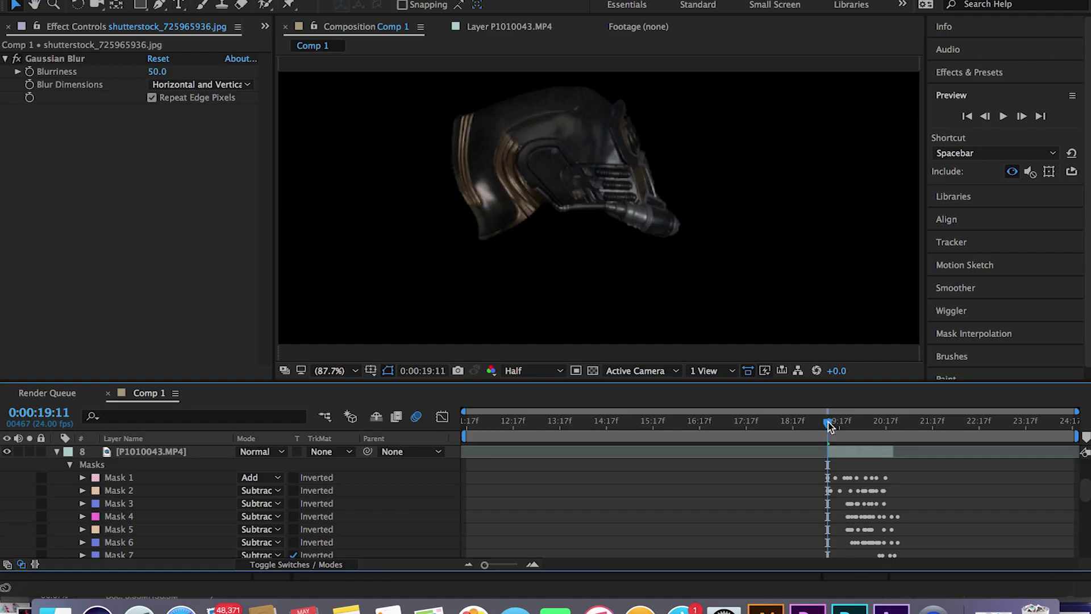
{"action": "left_click_drag", "start_coordinate": [829, 428], "coordinate": [881, 424]}
{"action": "key", "text": "space"}
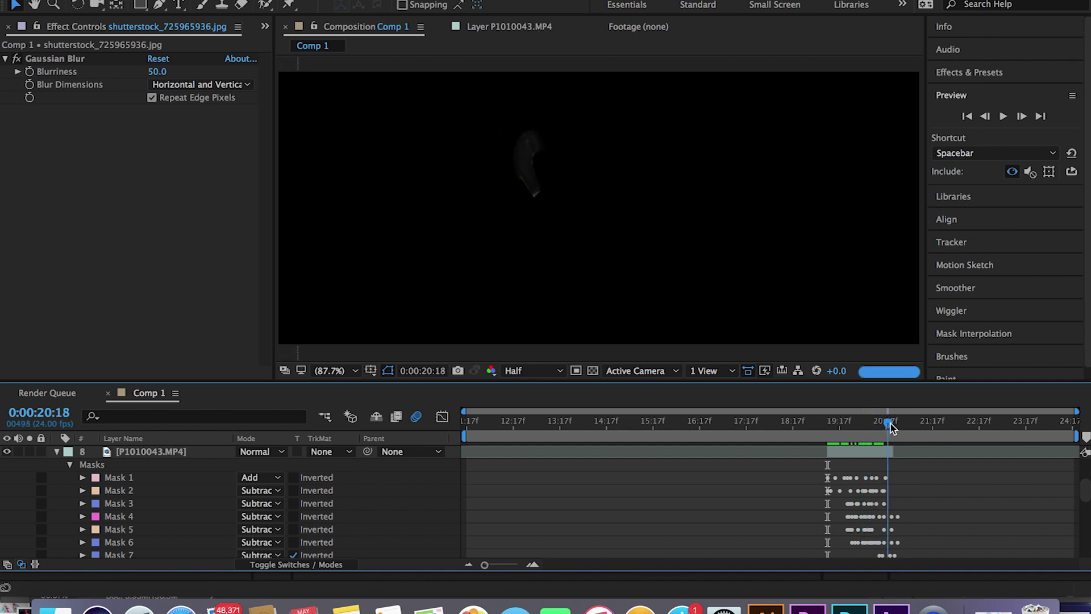
{"action": "left_click", "coordinate": [862, 424]}
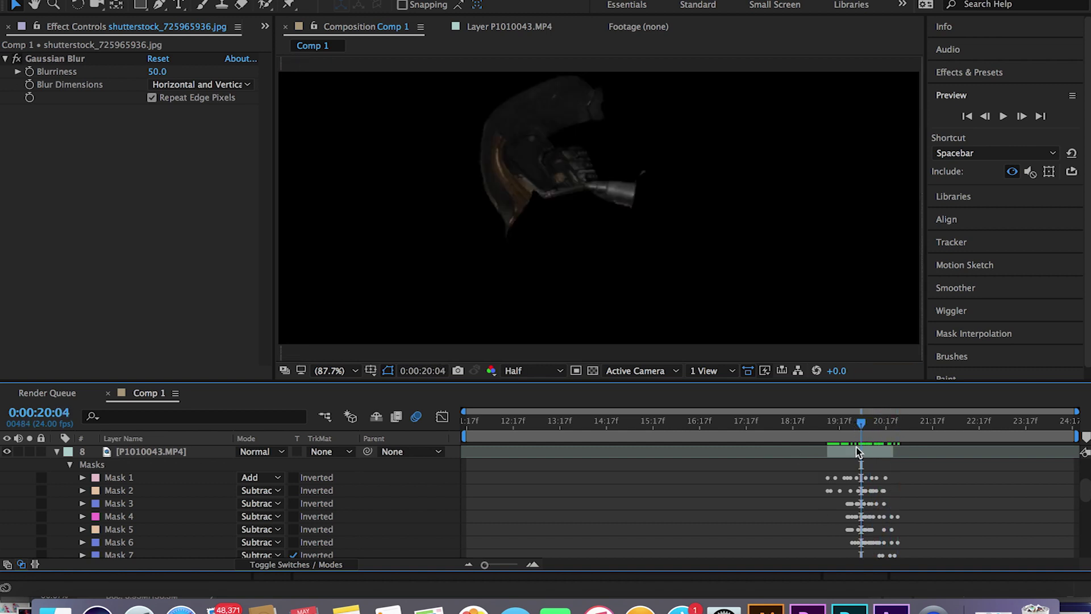
Step: Collapse the masks of footage layer 8 and inspect the footage layers below it while scrubbing through the helmet's disappearance
{"action": "left_click", "coordinate": [694, 459]}
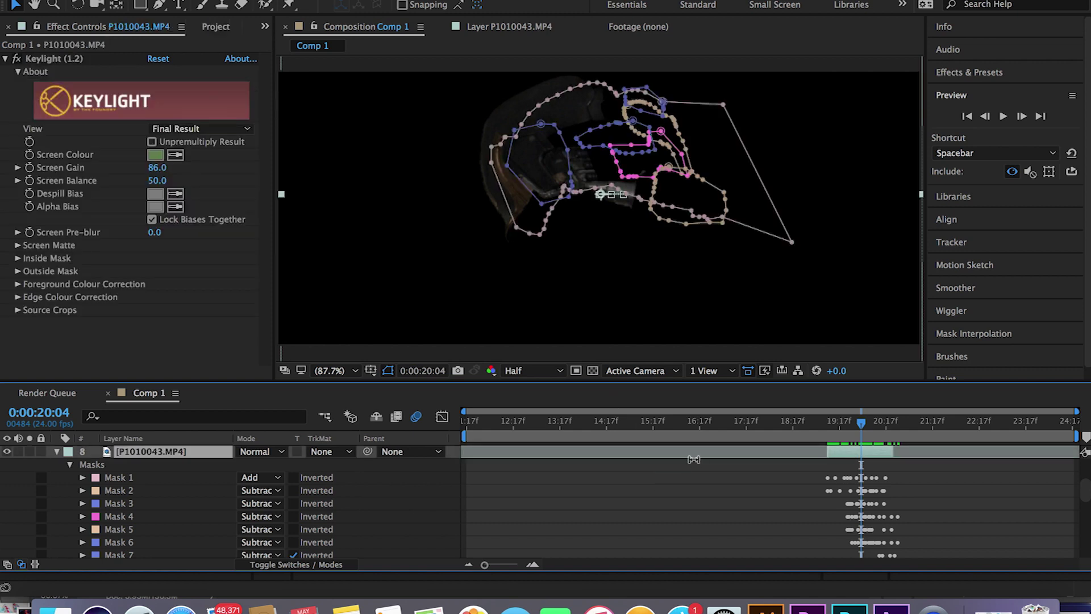
{"action": "left_click", "coordinate": [57, 452]}
{"action": "left_click", "coordinate": [148, 466]}
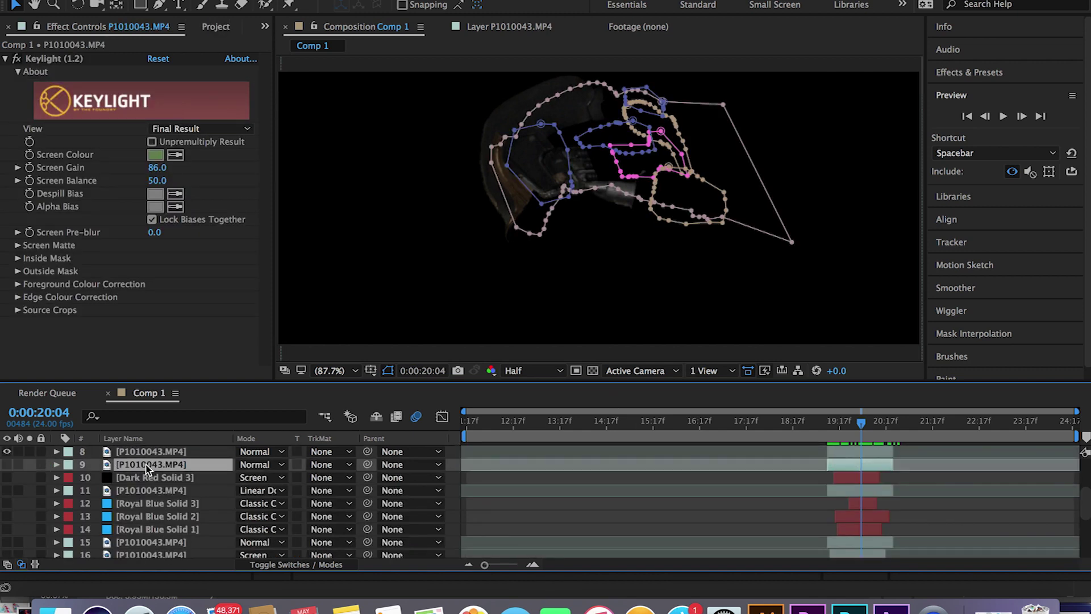
{"action": "scroll", "coordinate": [147, 467], "scroll_direction": "down", "scroll_amount": 2}
{"action": "left_click", "coordinate": [149, 463]}
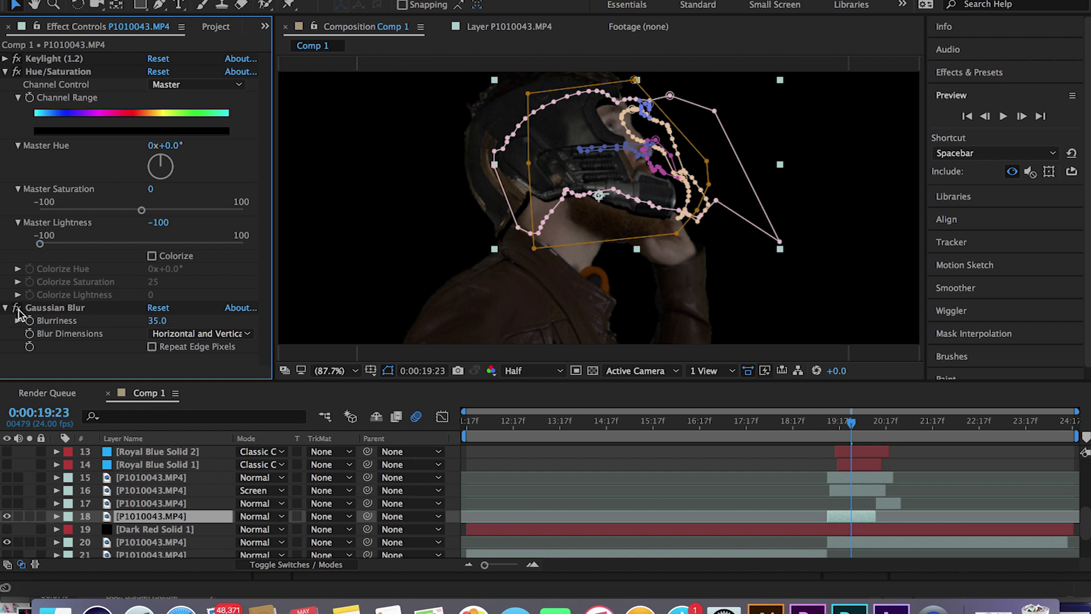
{"action": "left_click", "coordinate": [807, 477]}
{"action": "left_click", "coordinate": [814, 459]}
{"action": "left_click_drag", "start_coordinate": [851, 422], "coordinate": [843, 422]}
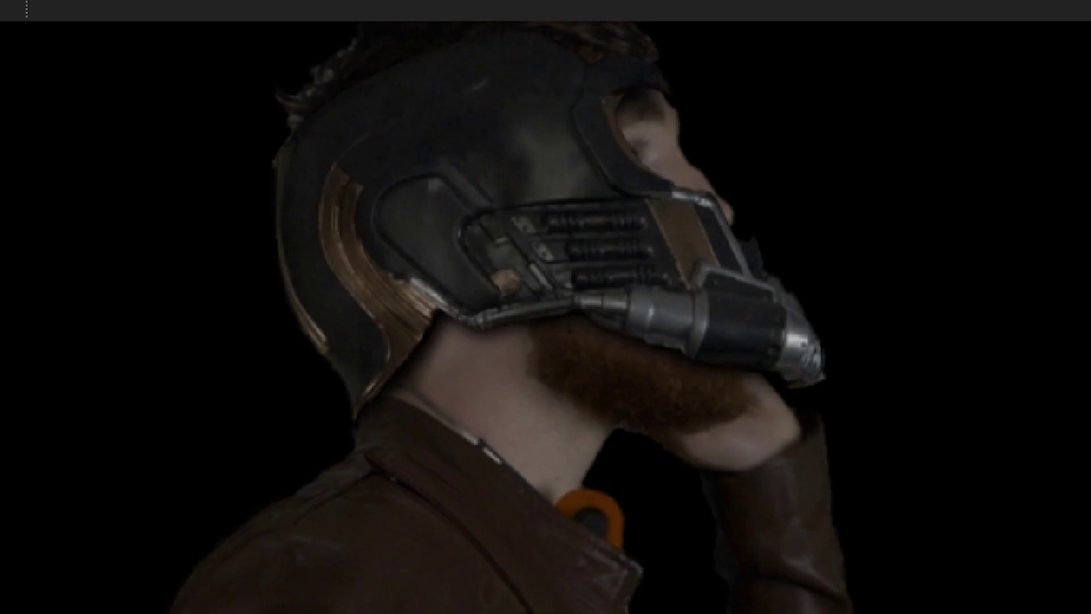
Step: At 0:00:20:05, enable the Scatter effect with an amount of 28 on the footage layer
{"action": "mouse_move", "coordinate": [937, 558]}
{"action": "left_mouse_down"}
{"action": "mouse_move", "coordinate": [994, 564]}
{"action": "mouse_move", "coordinate": [957, 563]}
{"action": "left_mouse_up"}
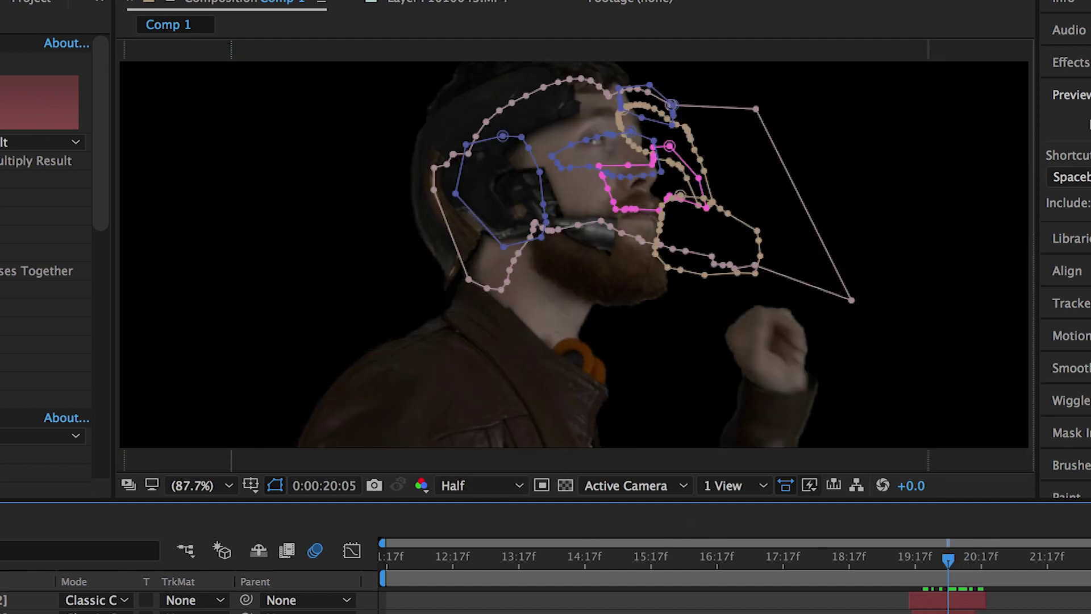
{"action": "scroll", "coordinate": [55, 238], "scroll_direction": "down", "scroll_amount": 3}
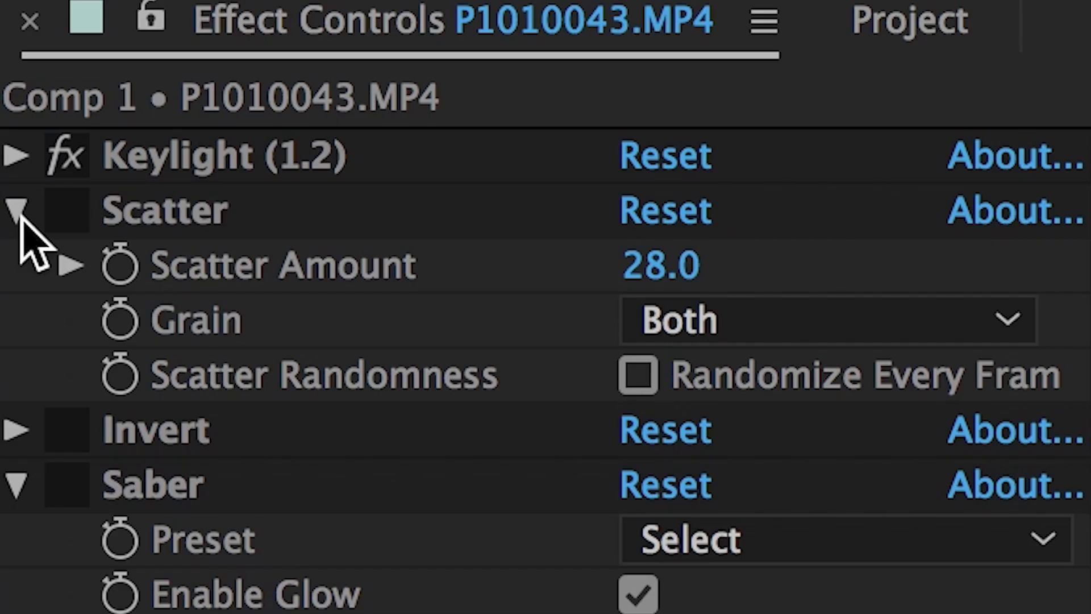
{"action": "left_click", "coordinate": [67, 211]}
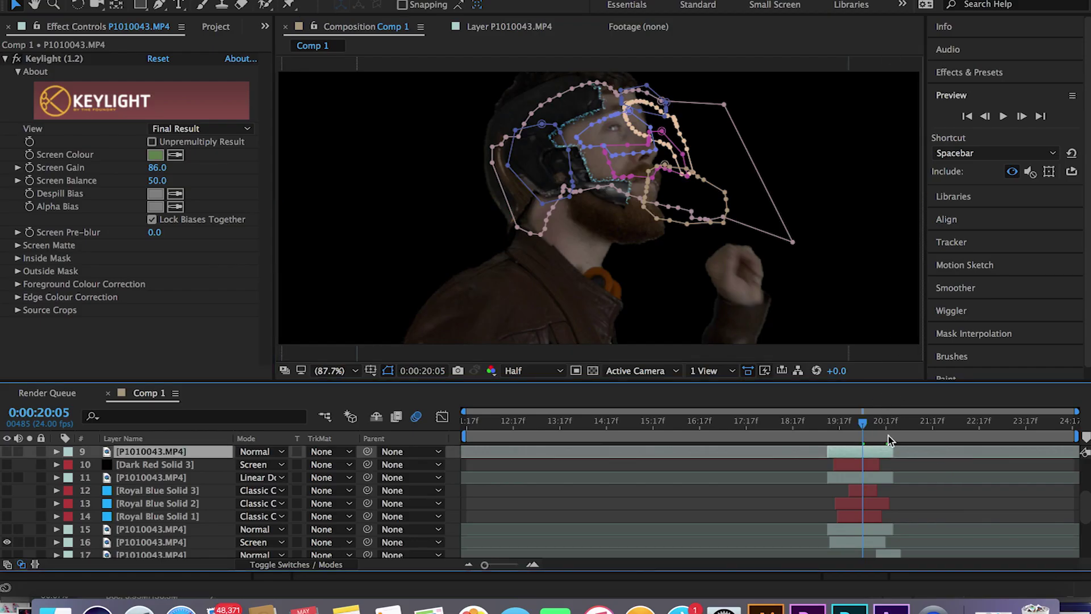
Step: Move to 0:00:20:08 and enable the CC Light Sweep and Roughen Edges effects on the Linear Dodge footage layer
{"action": "left_click", "coordinate": [866, 425]}
{"action": "mouse_move", "coordinate": [866, 424]}
{"action": "left_mouse_down"}
{"action": "mouse_move", "coordinate": [851, 425]}
{"action": "mouse_move", "coordinate": [867, 425]}
{"action": "left_mouse_up"}
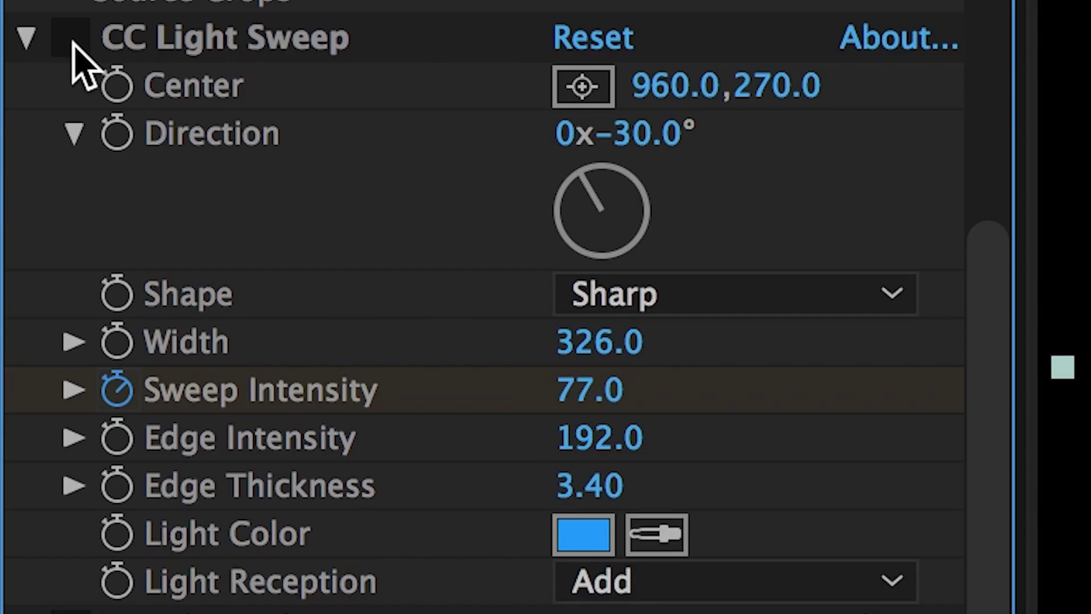
{"action": "left_click", "coordinate": [73, 43]}
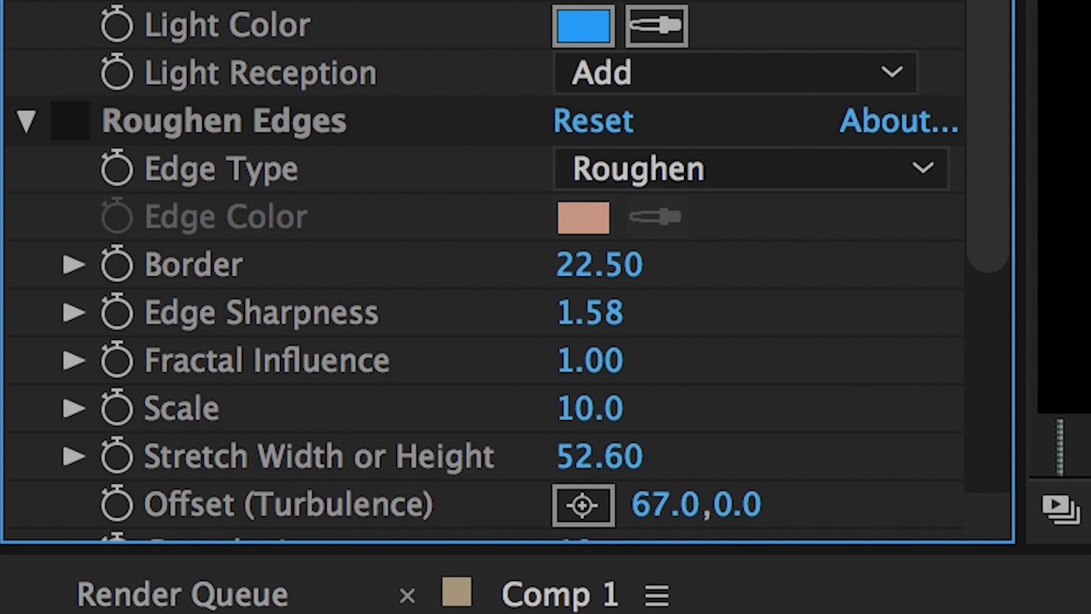
{"action": "left_click", "coordinate": [67, 120]}
{"action": "left_click", "coordinate": [364, 609]}
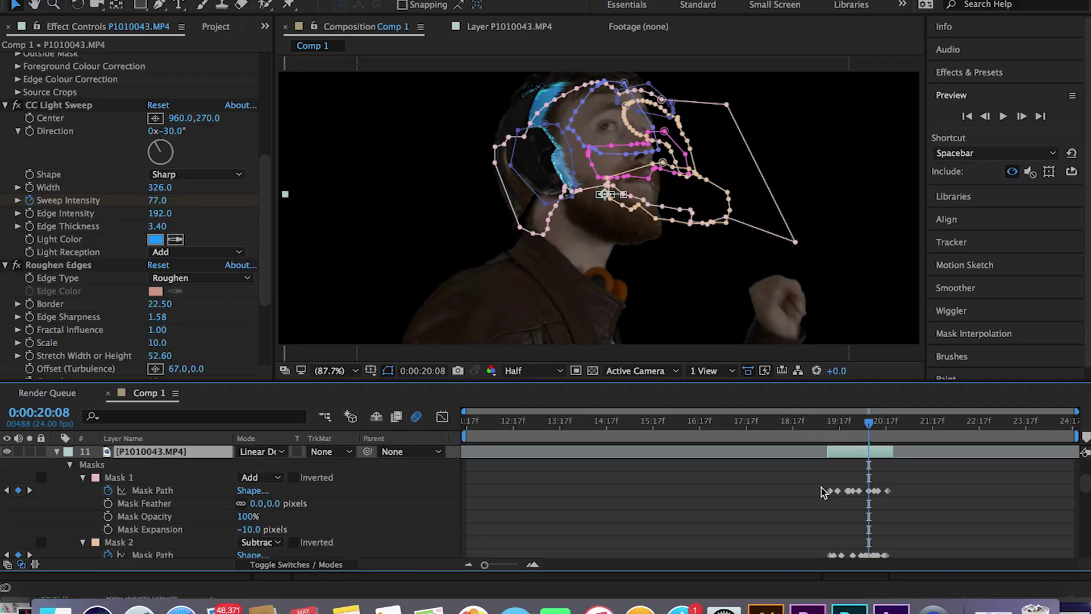
Step: Examine the mask path and other mask keyframes of footage layer 11 from its first mask to its last
{"action": "scroll", "coordinate": [824, 492], "scroll_direction": "down", "scroll_amount": 3}
{"action": "scroll", "coordinate": [824, 492], "scroll_direction": "up", "scroll_amount": 3}
{"action": "left_click_drag", "start_coordinate": [816, 447], "coordinate": [901, 446]}
{"action": "scroll", "coordinate": [545, 392], "scroll_direction": "down", "scroll_amount": 5}
{"action": "scroll", "coordinate": [546, 392], "scroll_direction": "up", "scroll_amount": 7}
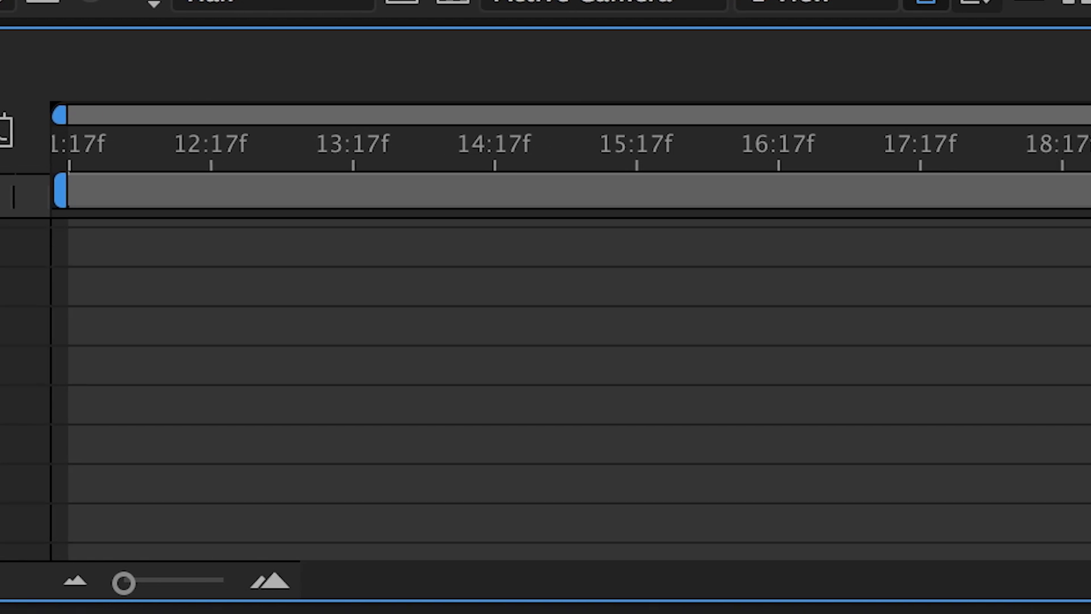
{"action": "left_click_drag", "start_coordinate": [828, 192], "coordinate": [993, 592]}
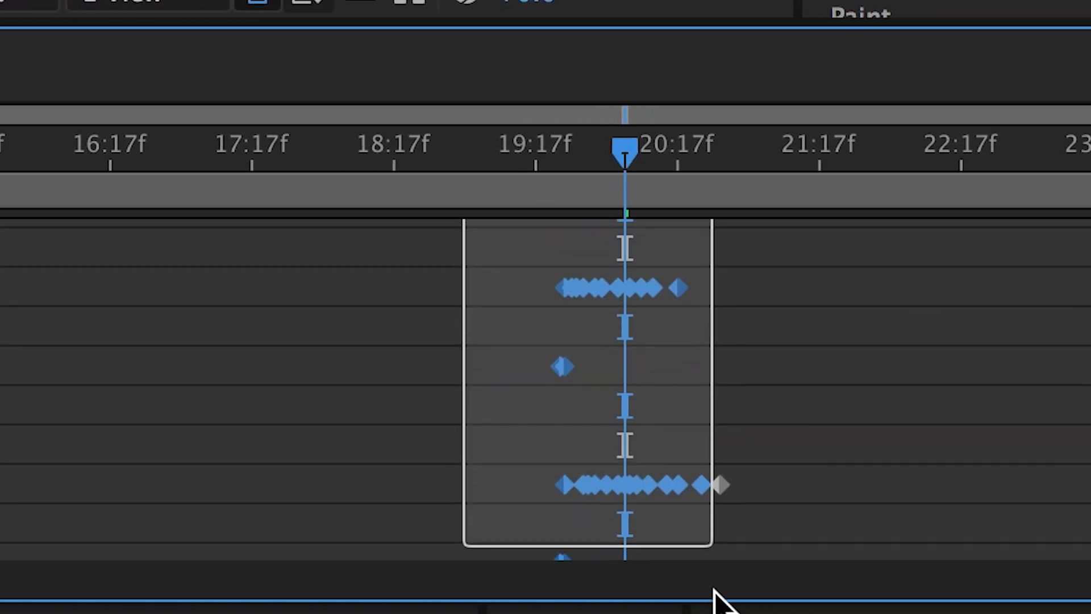
{"action": "left_click_drag", "start_coordinate": [714, 590], "coordinate": [711, 138]}
{"action": "scroll", "coordinate": [61, 378], "scroll_direction": "down", "scroll_amount": 5}
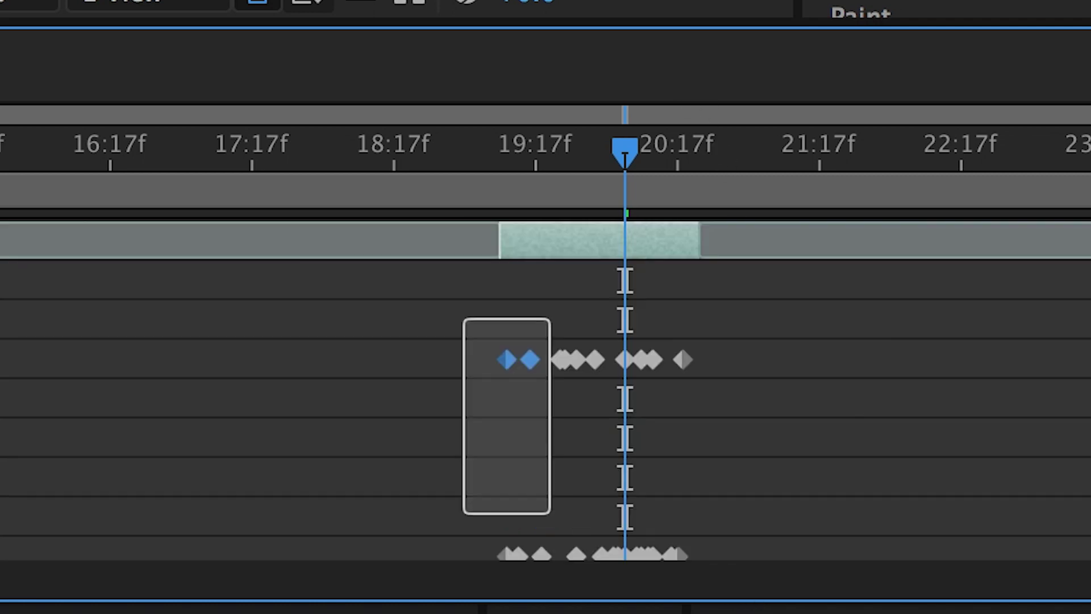
{"action": "scroll", "coordinate": [61, 378], "scroll_direction": "up", "scroll_amount": 8}
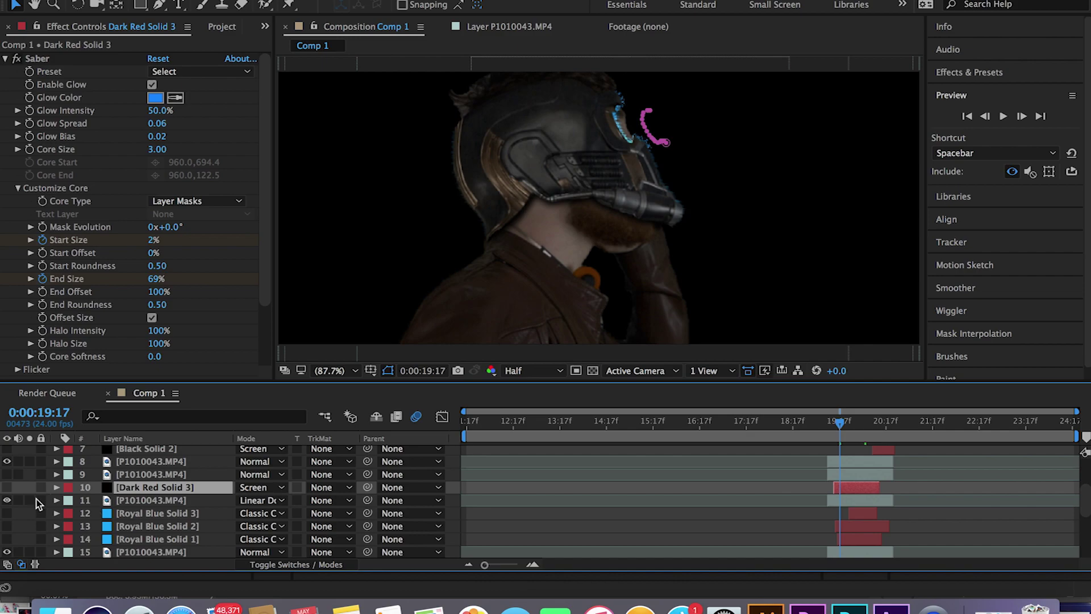
Step: Make the Dark Red Solid 3 layer visible, review its Saber settings, and scrub forward to check the glow along the helmet's edge
{"action": "left_click", "coordinate": [7, 487]}
{"action": "scroll", "coordinate": [123, 182], "scroll_direction": "down", "scroll_amount": 3}
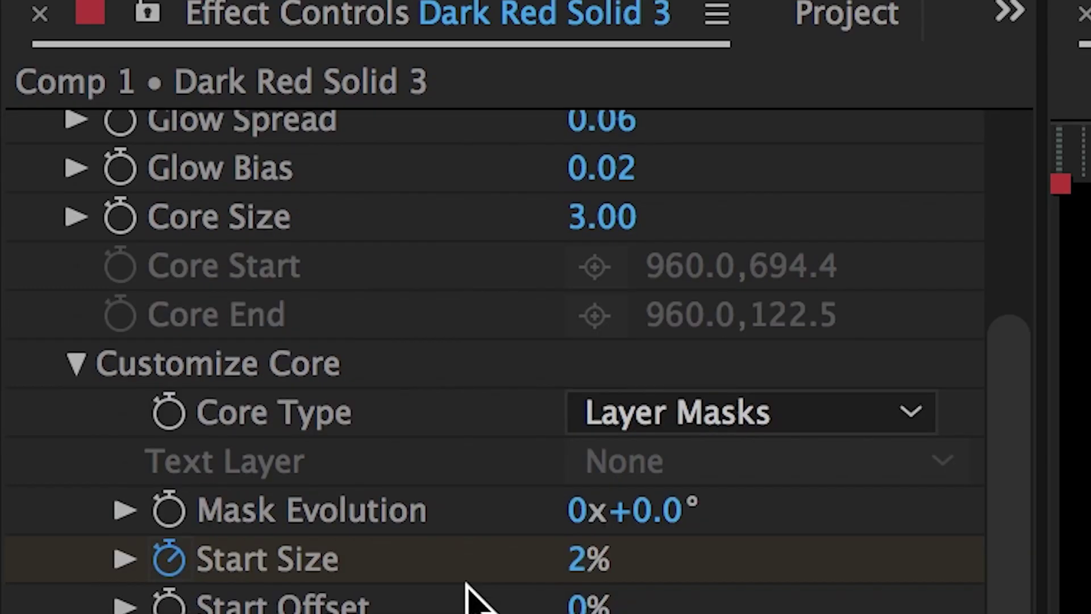
{"action": "scroll", "coordinate": [467, 588], "scroll_direction": "down", "scroll_amount": 1}
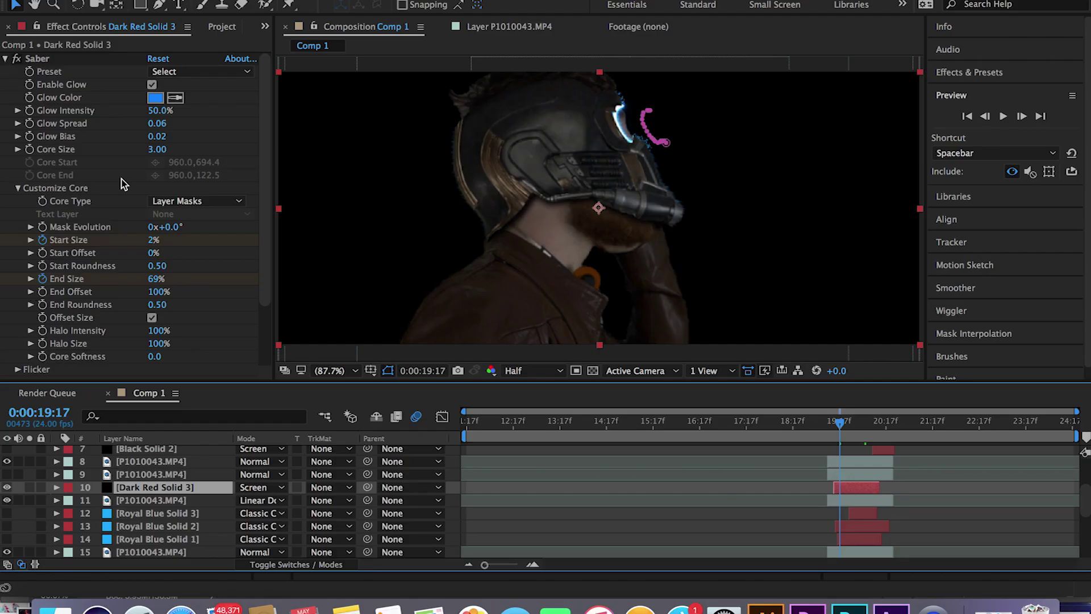
{"action": "scroll", "coordinate": [119, 296], "scroll_direction": "down", "scroll_amount": 2}
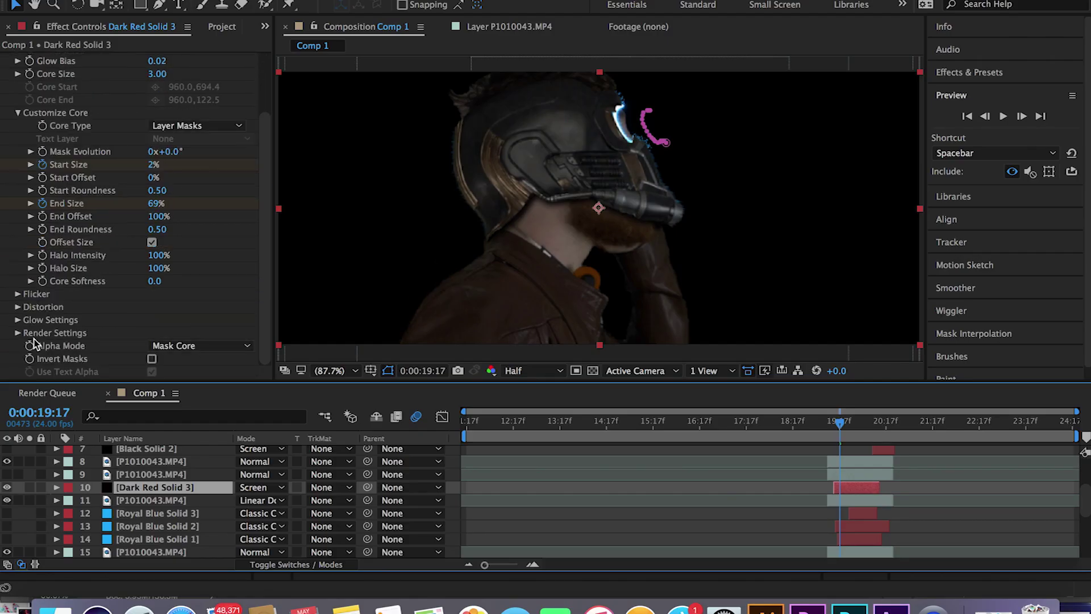
{"action": "mouse_move", "coordinate": [840, 425]}
{"action": "left_mouse_down"}
{"action": "mouse_move", "coordinate": [880, 427]}
{"action": "mouse_move", "coordinate": [857, 427]}
{"action": "left_mouse_up"}
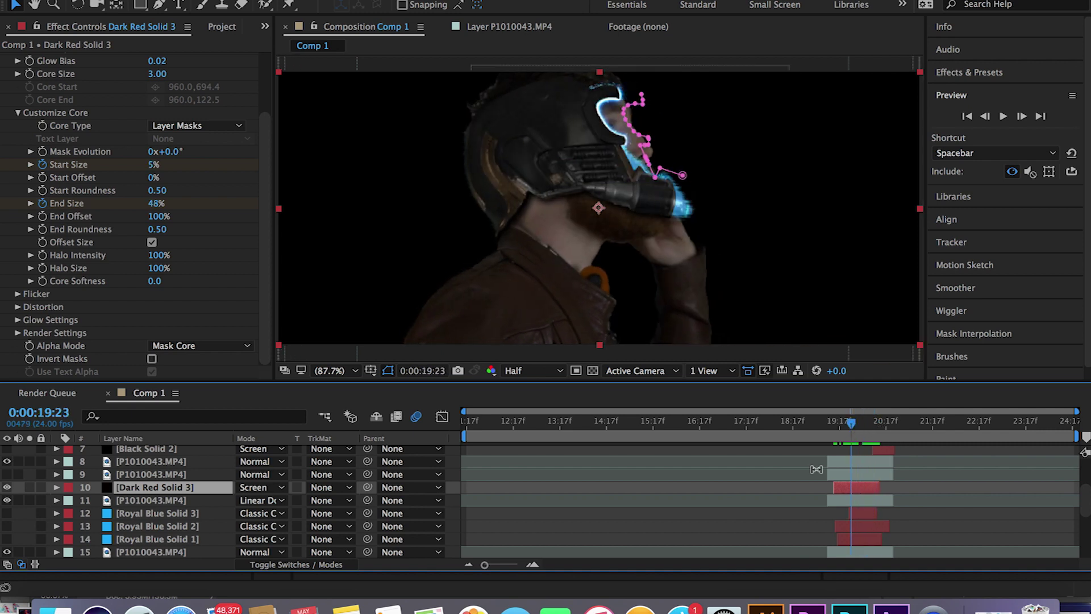
Step: Turn on the visibility of Royal Blue Solid 1 and check the blue glow on the face around 0:00:20:08
{"action": "scroll", "coordinate": [816, 469], "scroll_direction": "up", "scroll_amount": 1}
{"action": "left_click", "coordinate": [844, 491]}
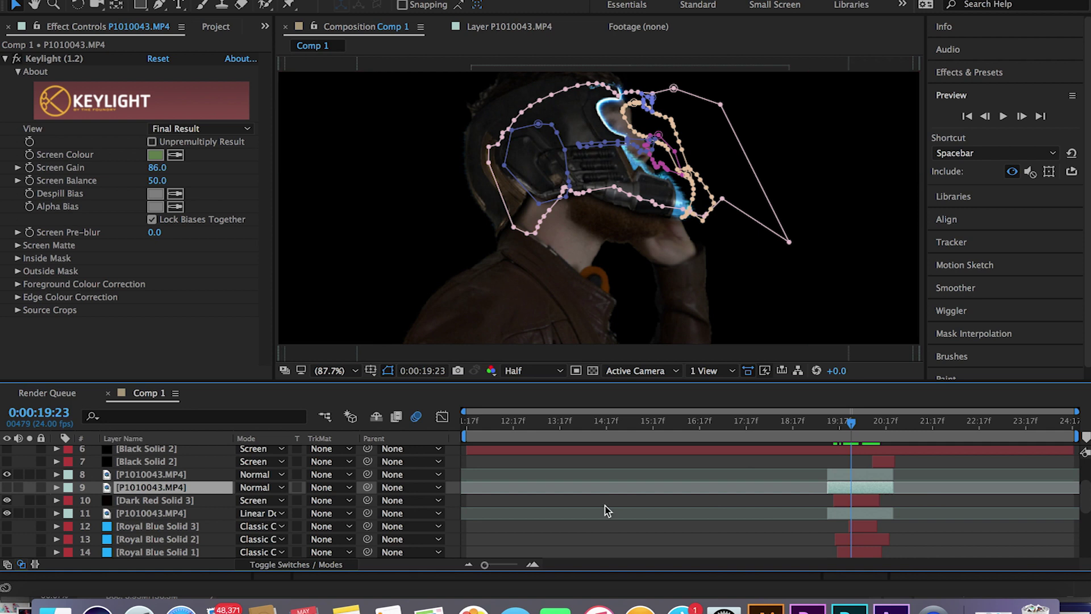
{"action": "scroll", "coordinate": [571, 519], "scroll_direction": "up", "scroll_amount": 2}
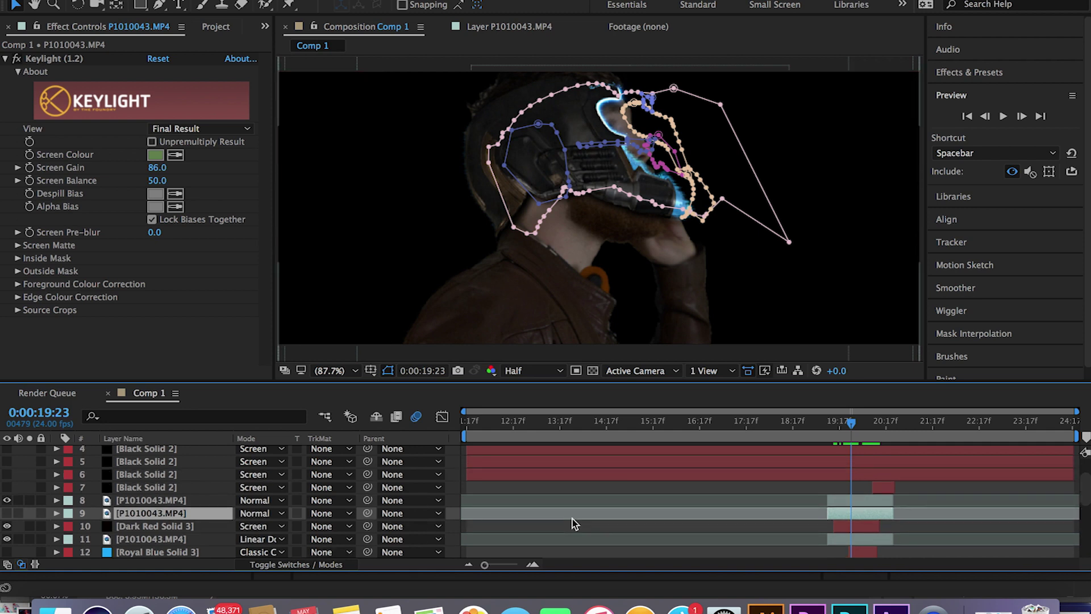
{"action": "scroll", "coordinate": [571, 518], "scroll_direction": "down", "scroll_amount": 5}
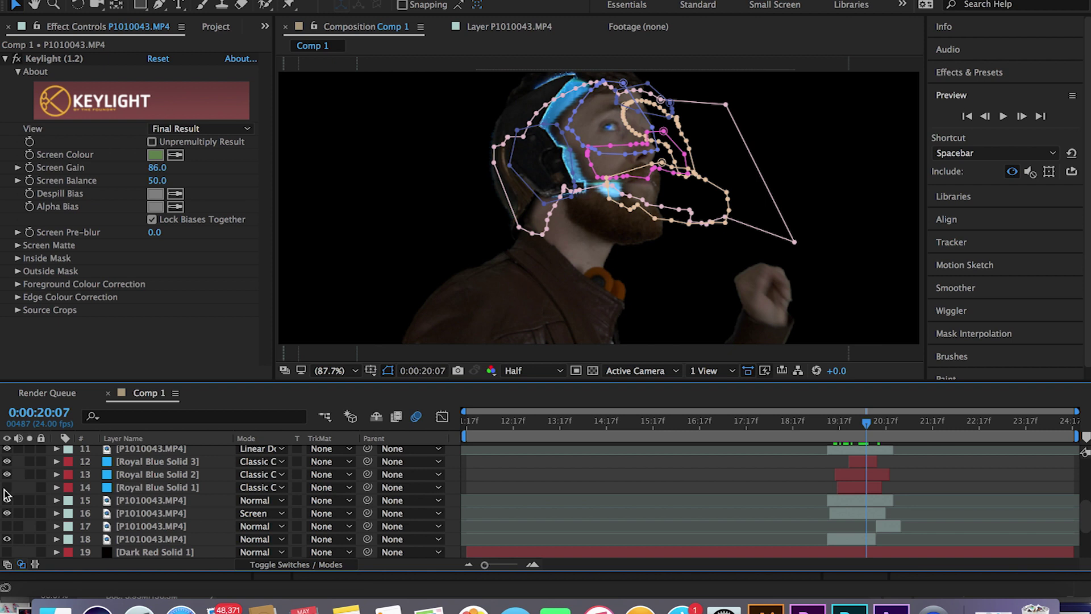
{"action": "left_click_drag", "start_coordinate": [7, 499], "coordinate": [7, 487]}
{"action": "mouse_move", "coordinate": [852, 423]}
{"action": "left_mouse_down"}
{"action": "mouse_move", "coordinate": [875, 424]}
{"action": "mouse_move", "coordinate": [865, 424]}
{"action": "left_mouse_up"}
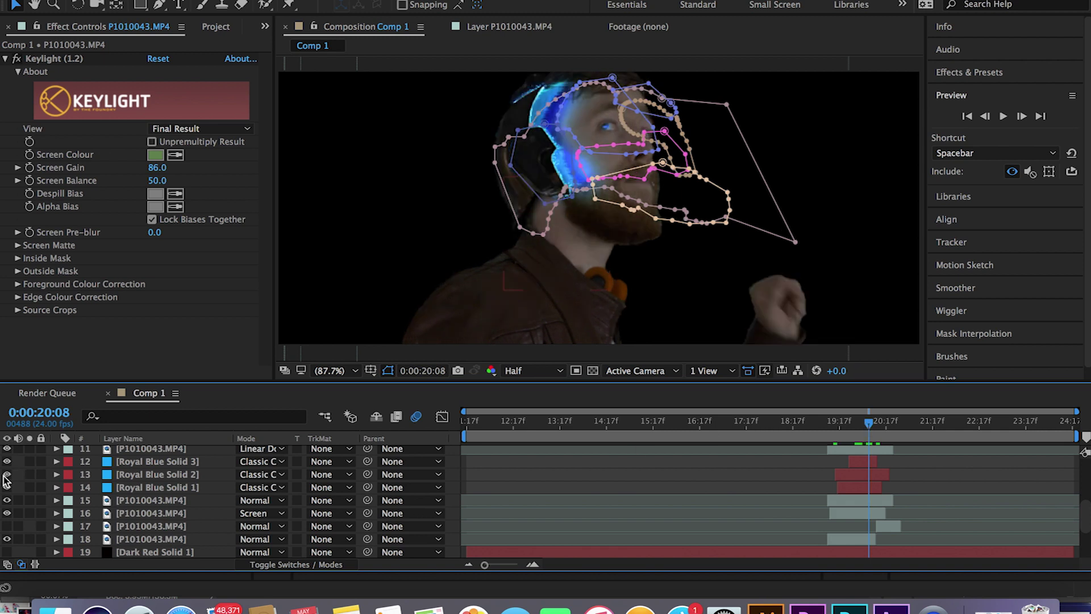
{"action": "left_click", "coordinate": [7, 487]}
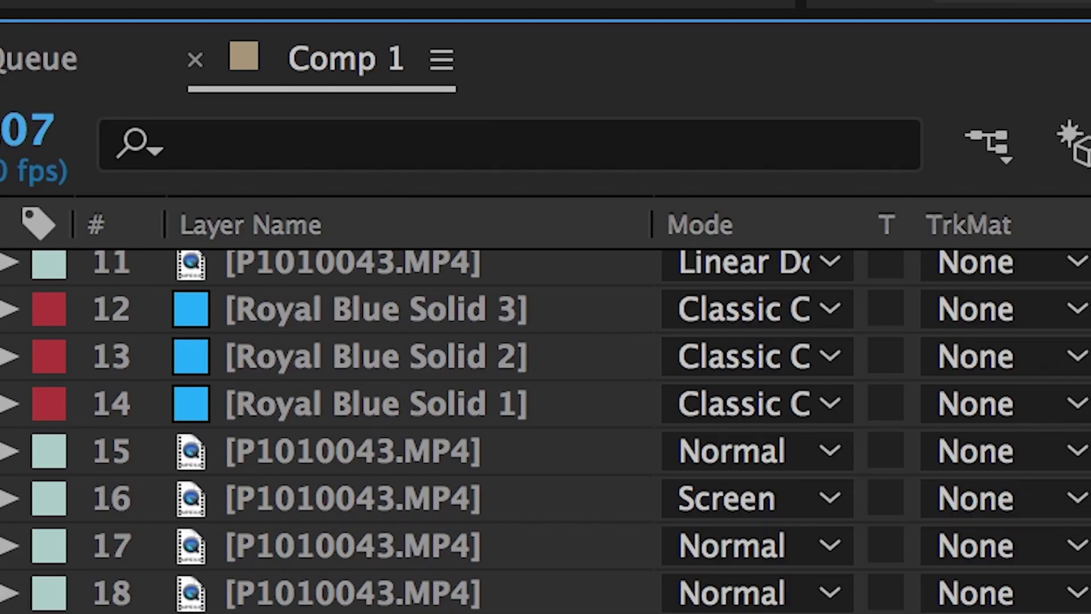